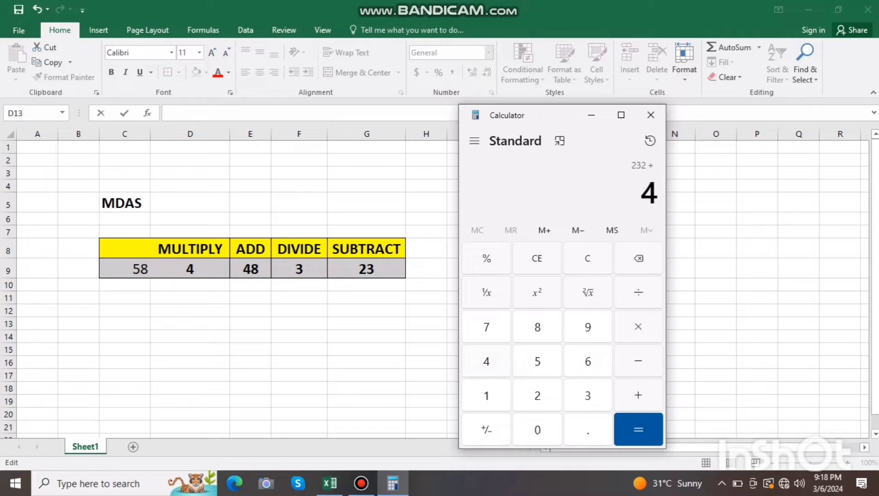
Complete the calculator's addition of 48 to 232 and divide the sum by 3
text(8)
key(Return)
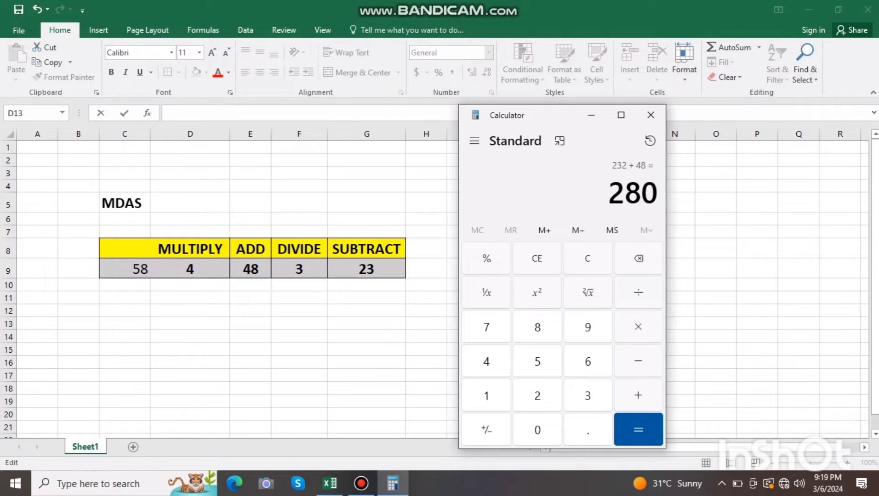
key(slash)
key(3)
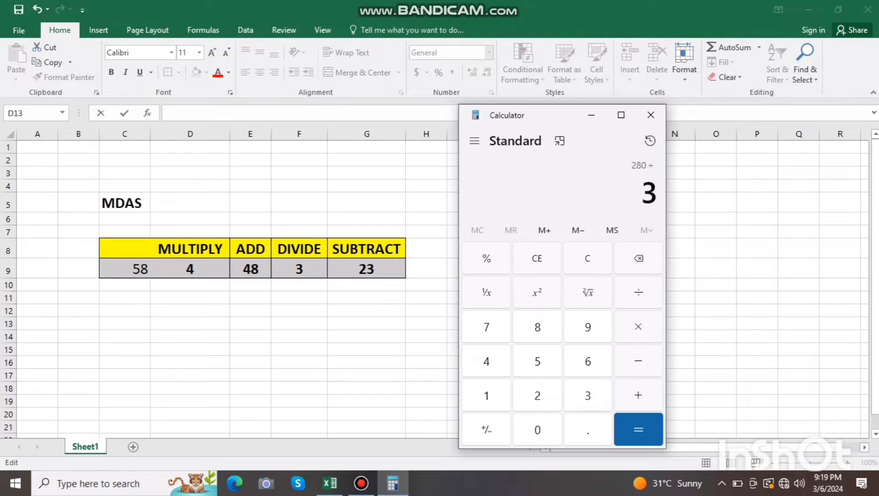
key(Return)
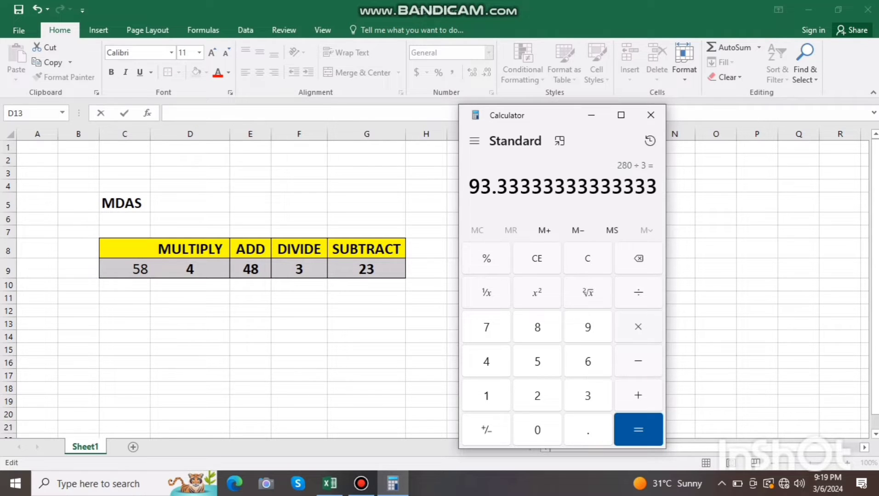
Subtract 23 from the quotient in the calculator
key(minus)
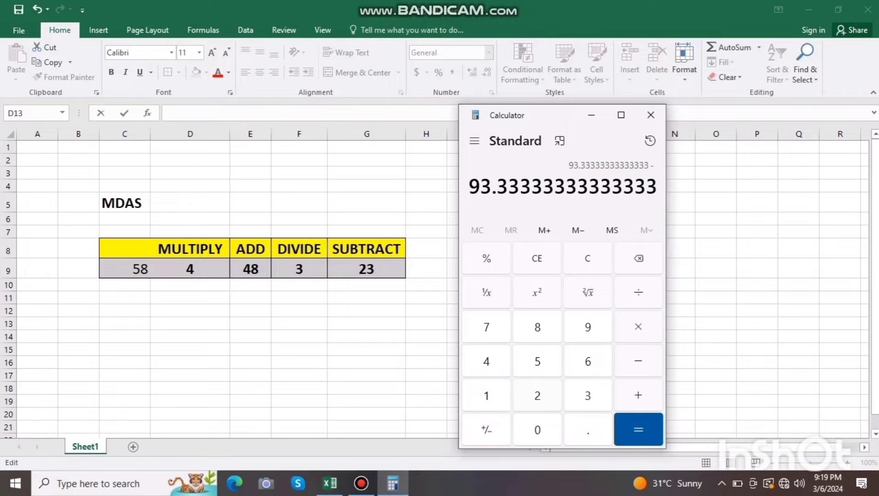
key(2)
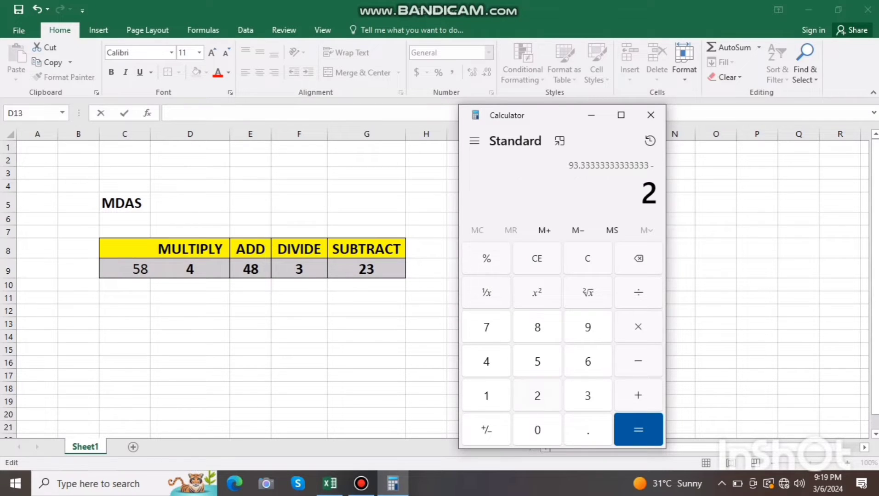
key(3)
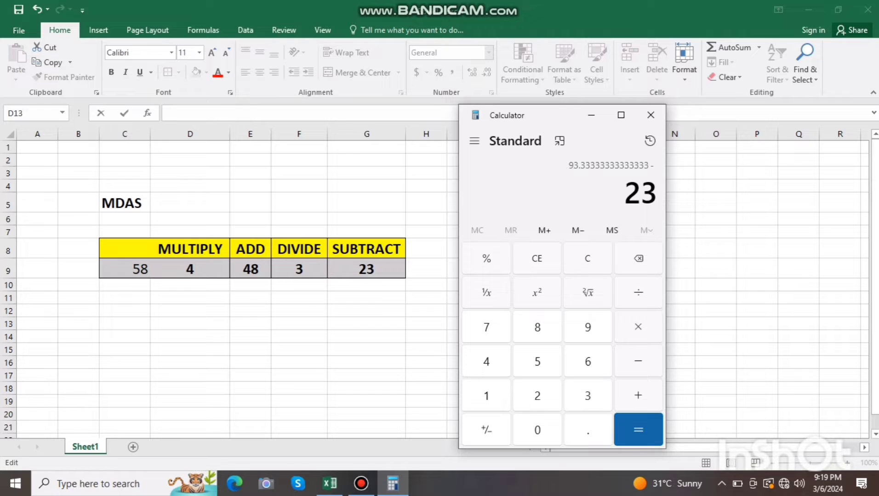
key(Return)
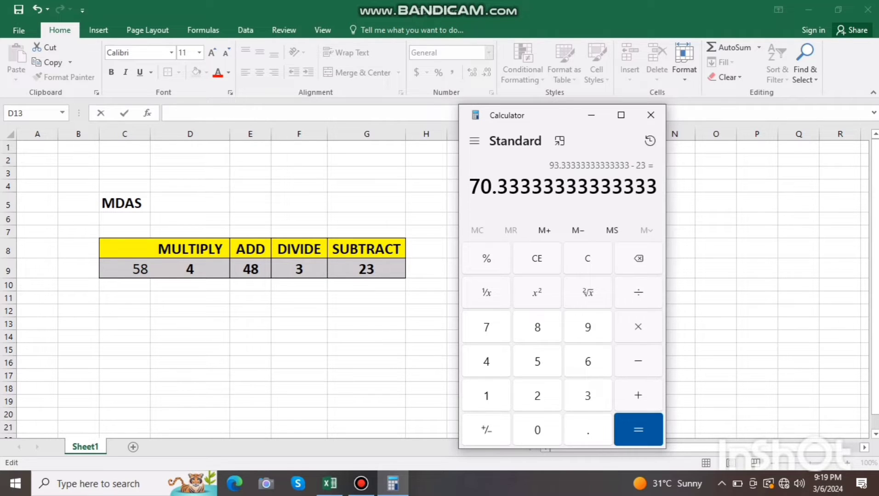
Switch to the Excel worksheet and enter the calculator result as 70.33 in cell D14
click(190, 337)
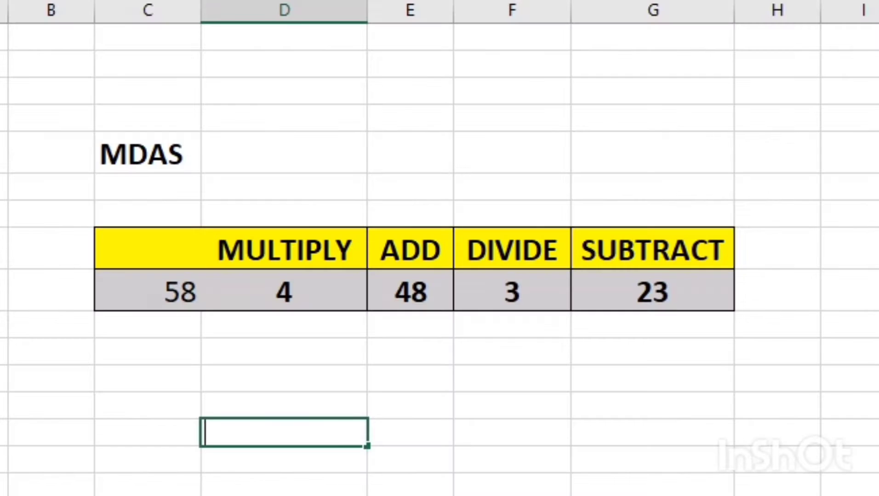
text(70.33)
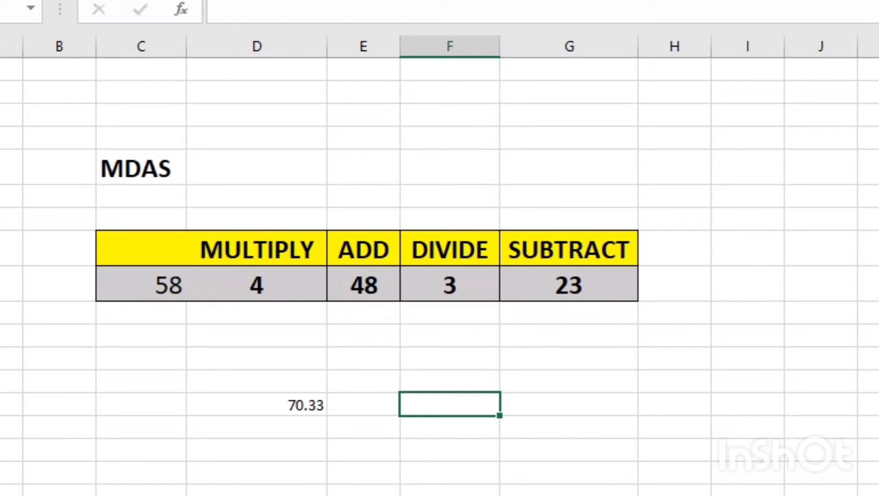
Enter the formula =C9*D9+E9/F9-G9 without parentheses in cell F14 and select that cell again
text(=)
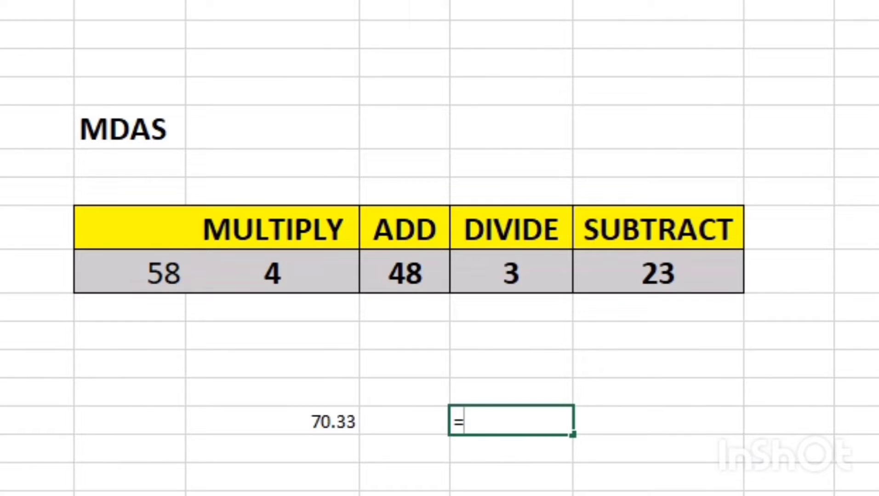
click(141, 285)
text(*)
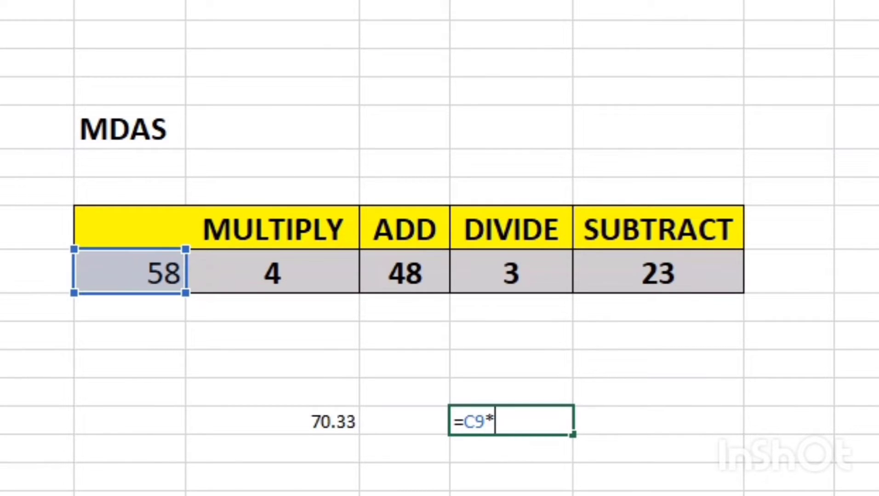
click(272, 274)
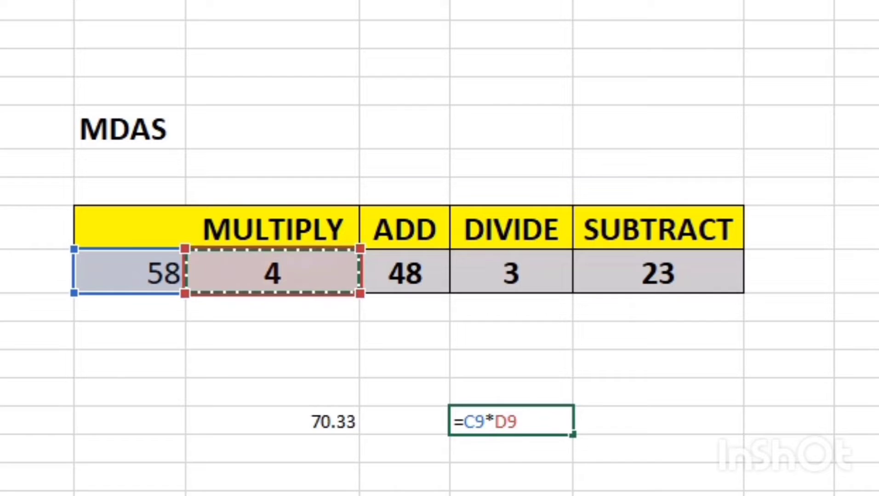
text(+)
click(405, 274)
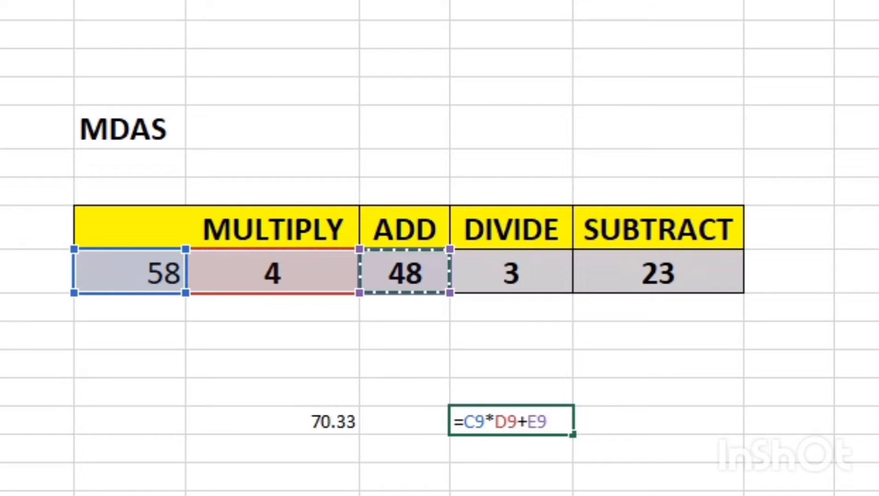
text(/)
click(510, 274)
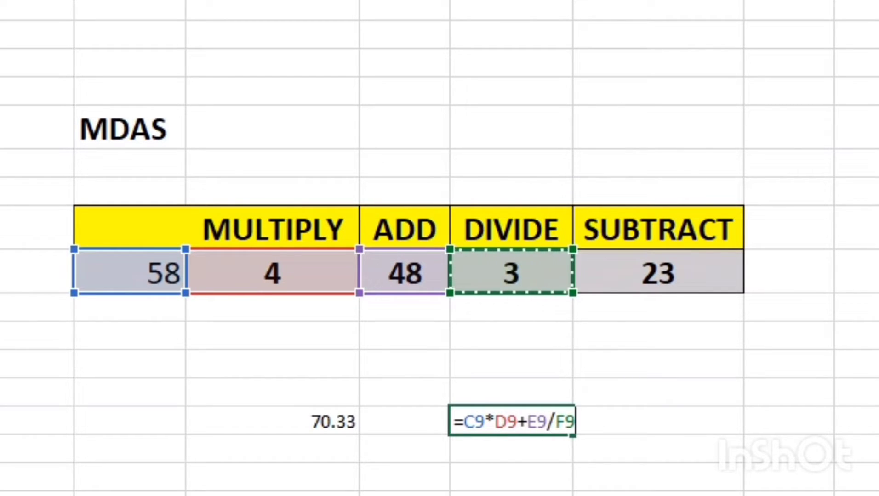
text(-)
click(657, 274)
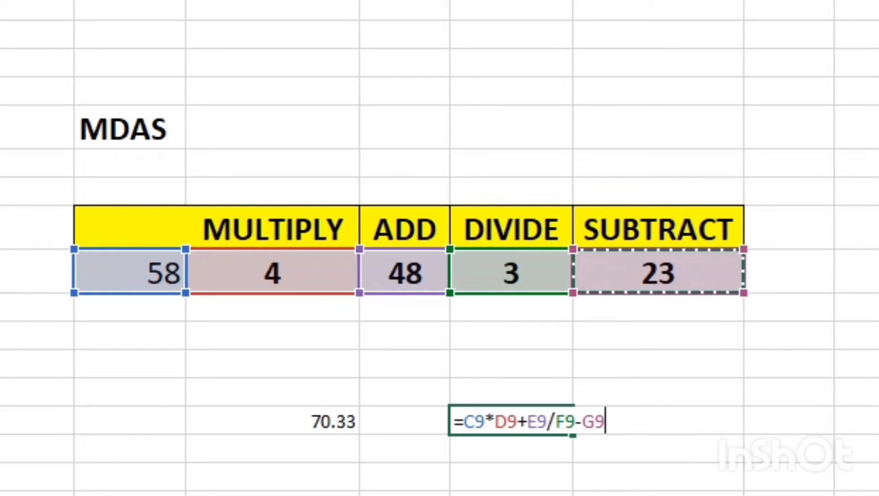
key(Return)
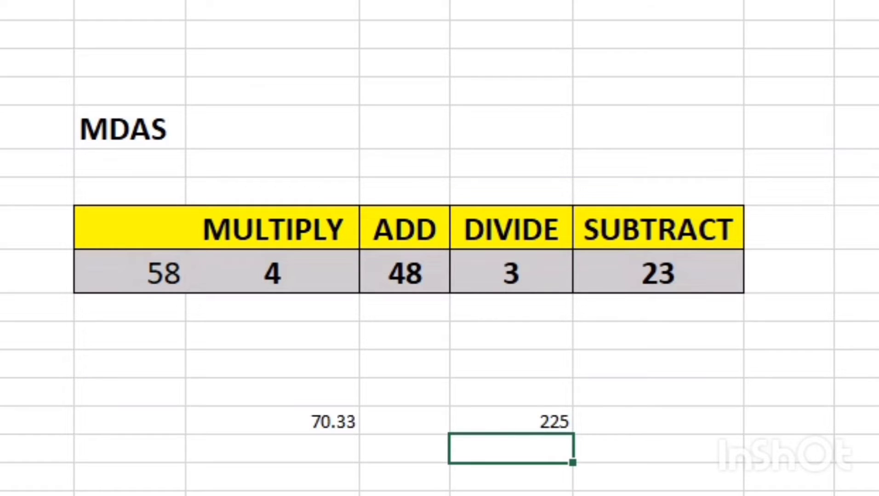
click(511, 421)
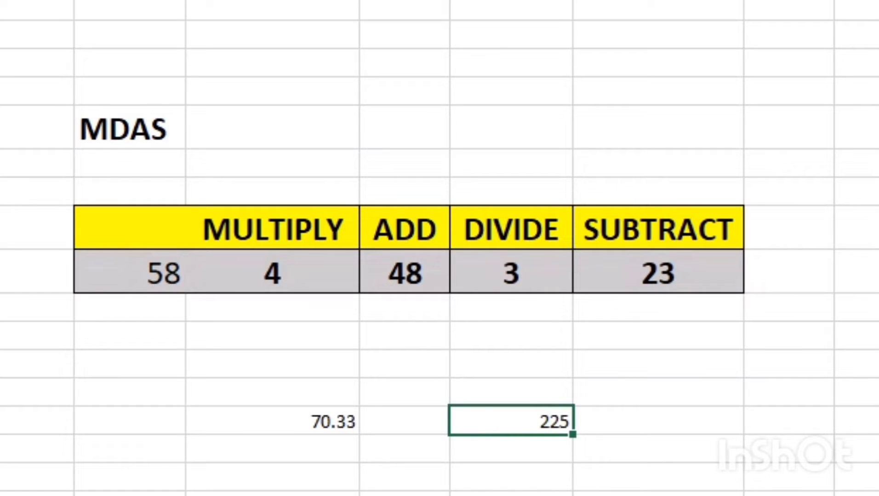
Begin a formula in cell G14 with the parenthesised product =(C9*D9)
click(658, 420)
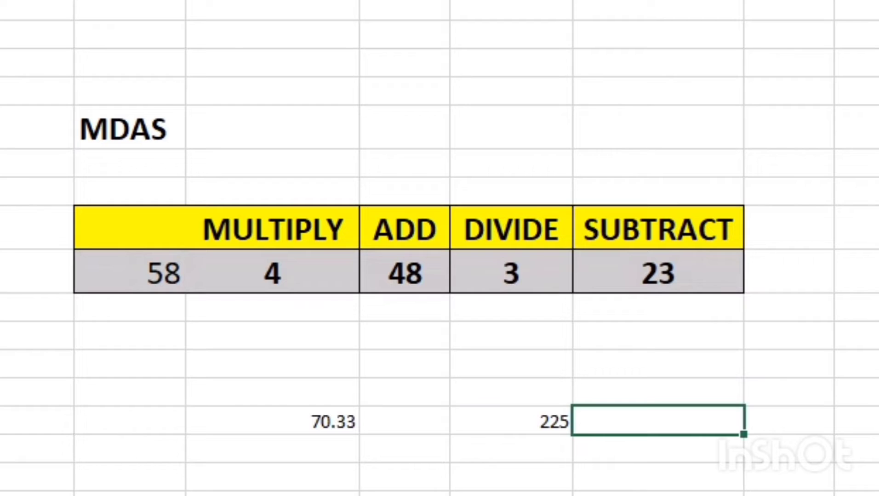
text(=)
click(130, 272)
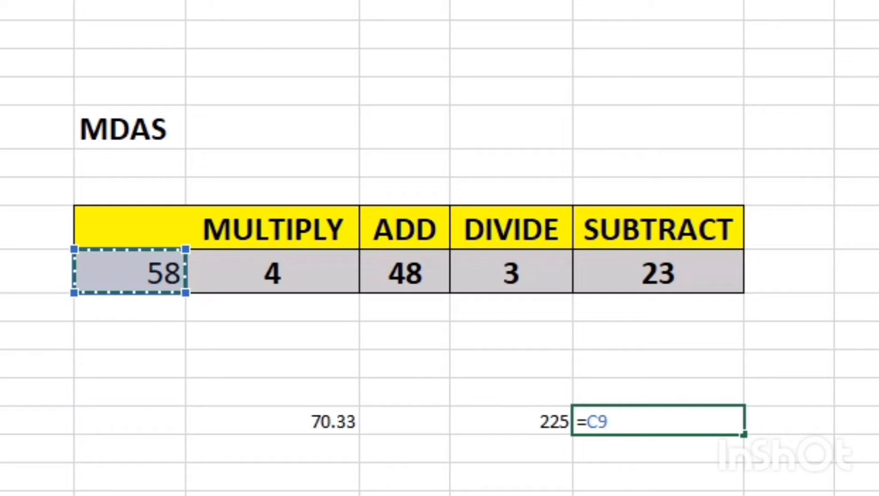
text(*)
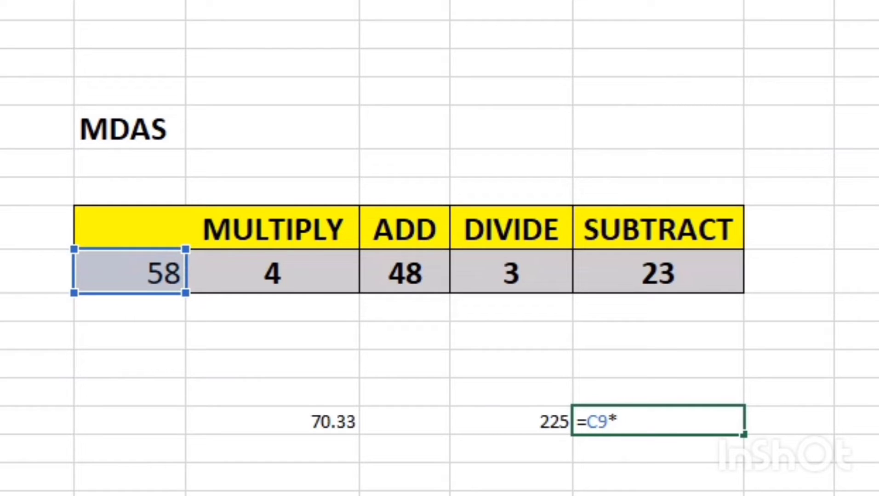
click(272, 274)
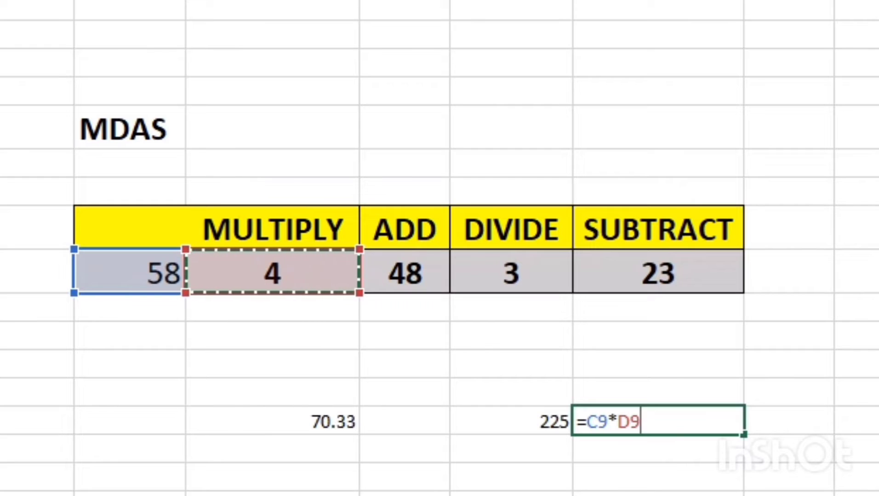
text())
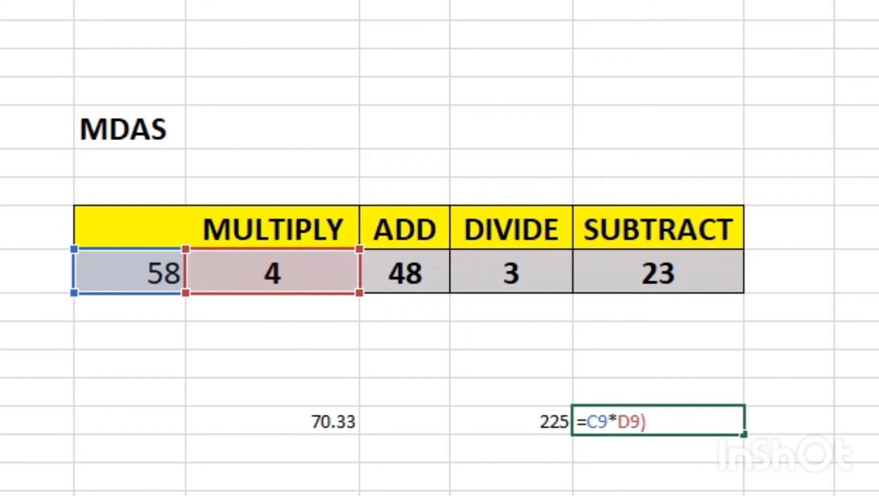
click(586, 422)
text(()
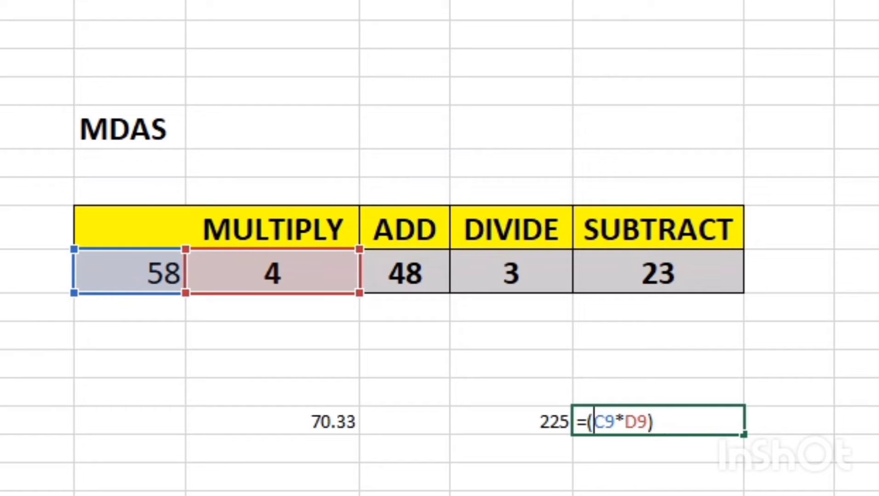
Add E9 to the product in G14's formula and enclose the sum in parentheses: =((C9*D9)+E9)
click(655, 421)
text(+)
click(405, 273)
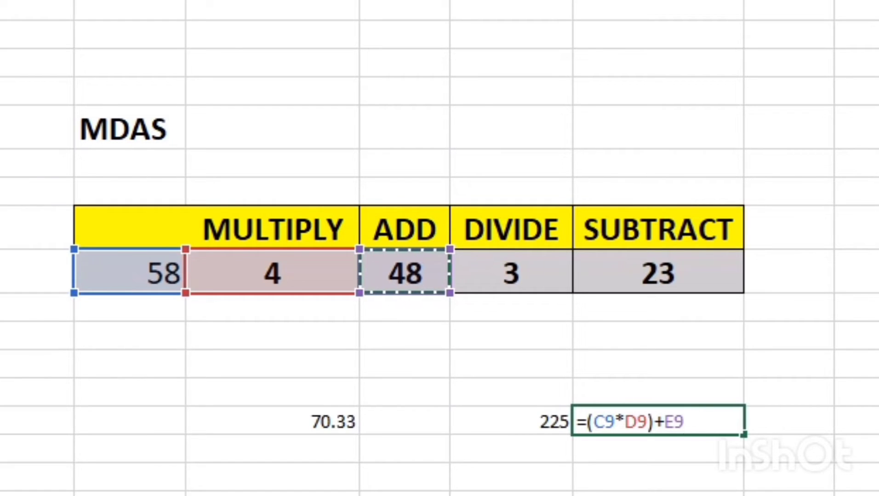
text())
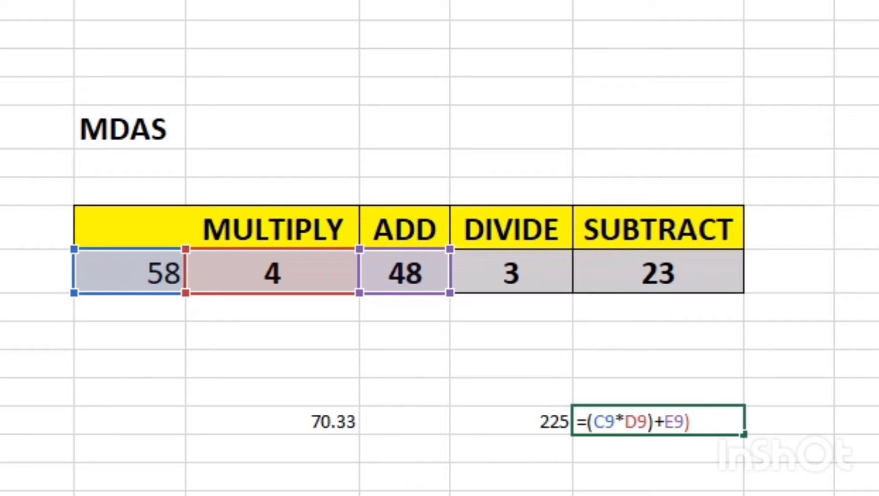
click(587, 422)
text(()
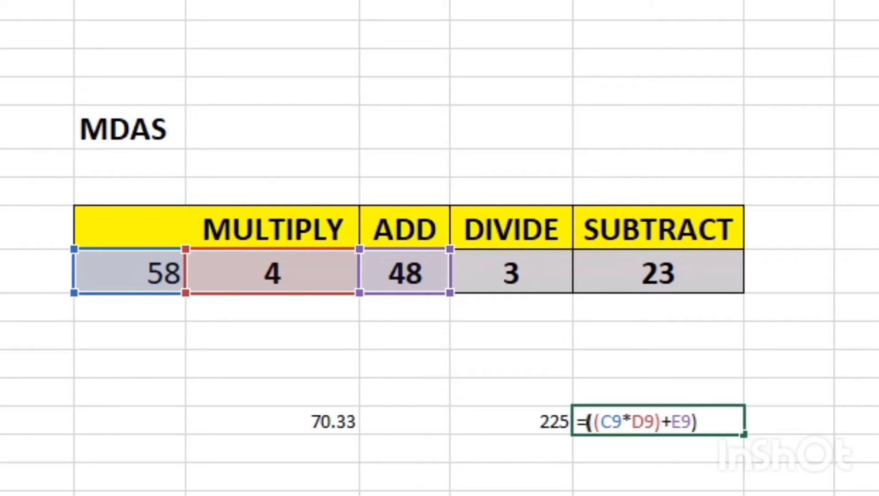
Divide the sum in G14's formula by F9 and enclose the quotient in parentheses: =(((C9*D9)+E9)/F9)
click(697, 422)
text(?)
key(BackSpace)
text(/)
click(511, 273)
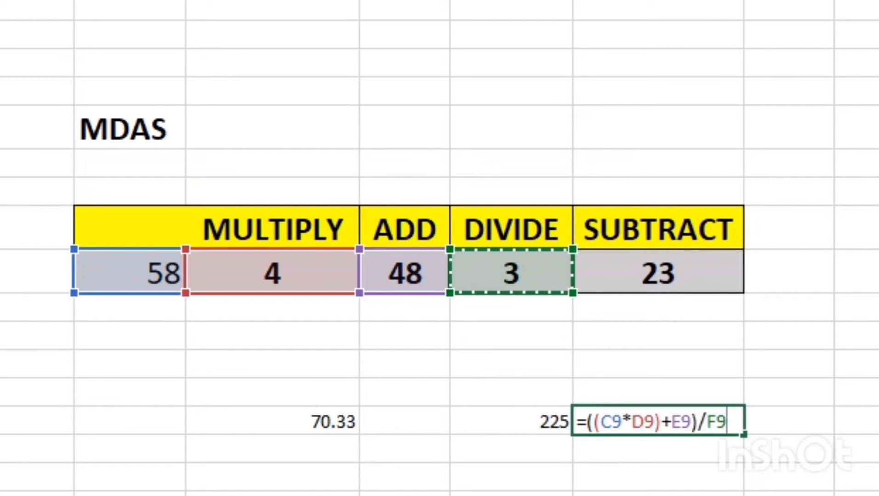
text())
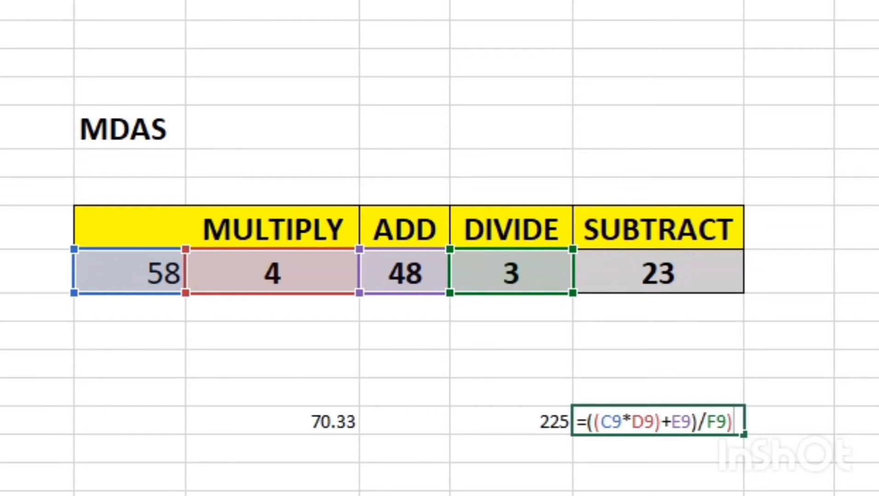
click(587, 421)
text(()
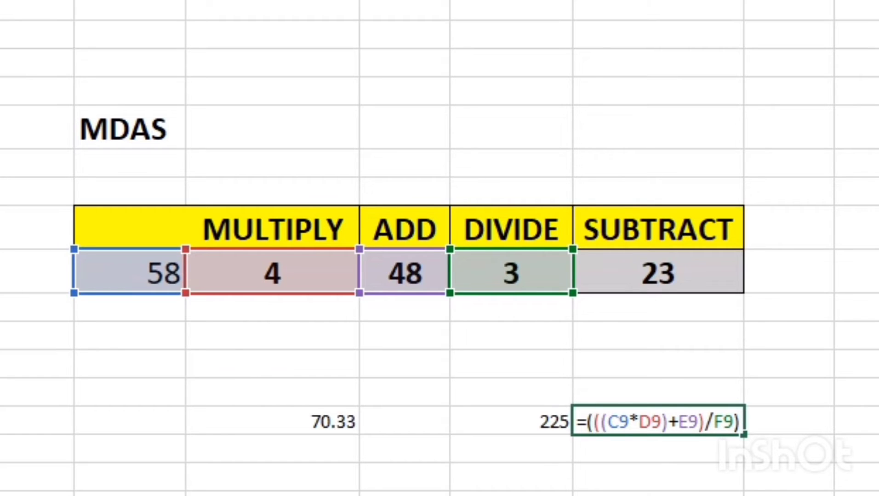
Subtract G9, enclose the whole expression in parentheses and commit G14's formula as =((((C9*D9)+E9)/F9)-G9)
click(734, 421)
text(-)
click(657, 272)
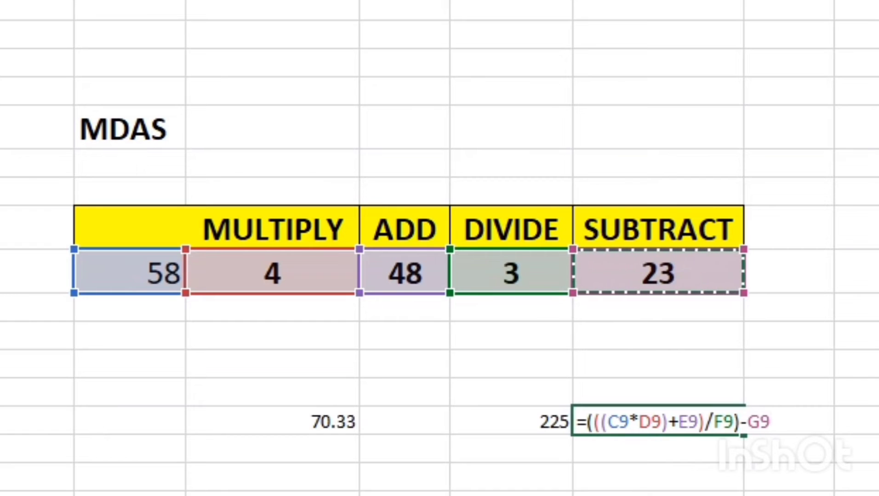
text())
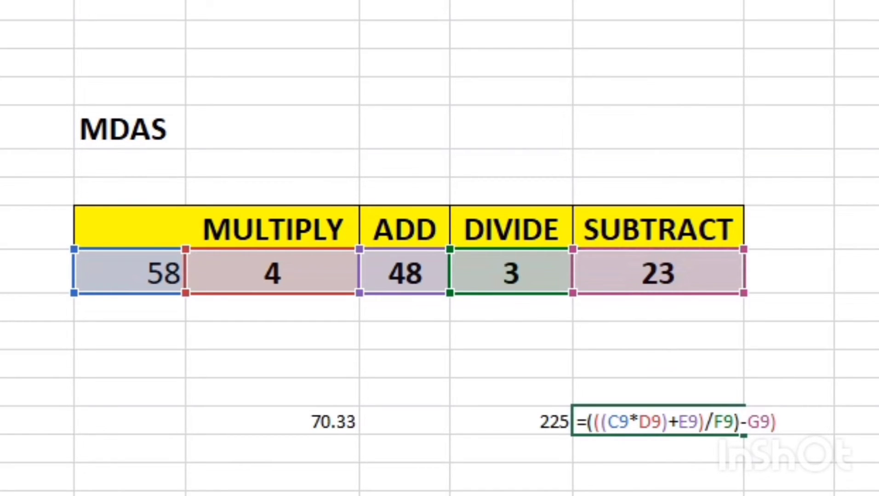
text(()
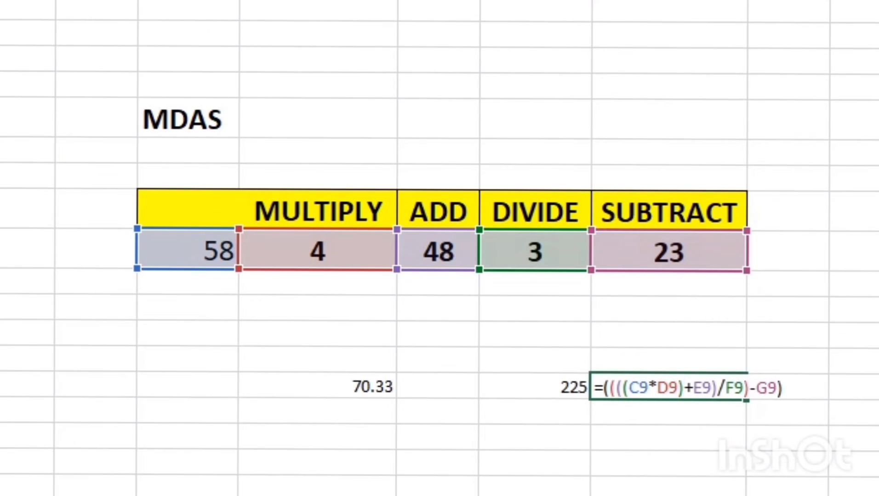
click(783, 421)
key(Return)
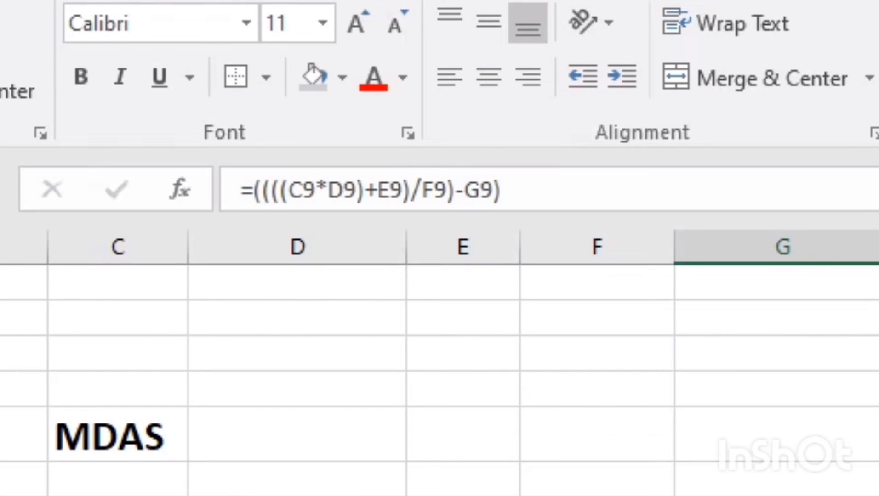
Open G14's formula for review and highlight its C9*D9 multiplication, followed by its +E9 addition
click(403, 189)
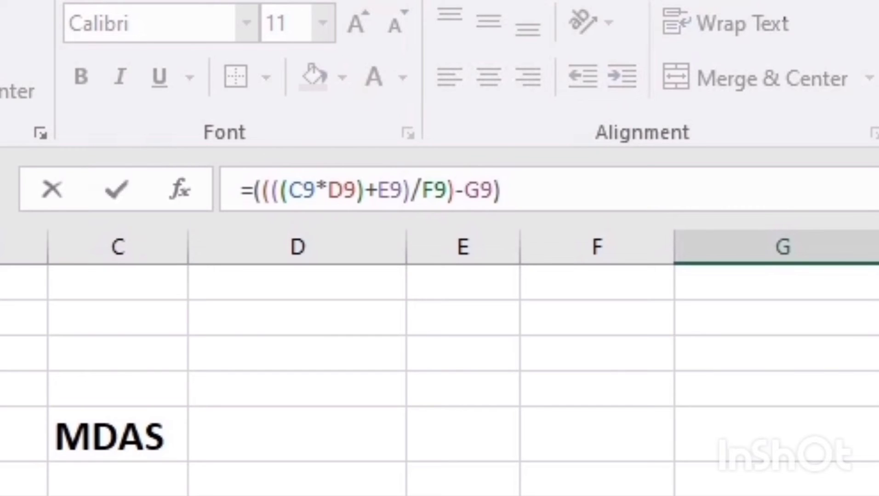
drag(302, 190, 344, 189)
click(288, 190)
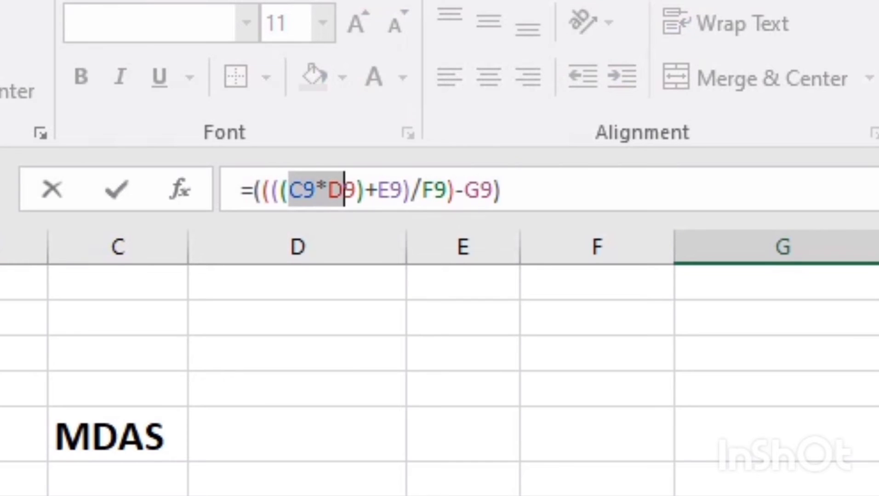
click(289, 190)
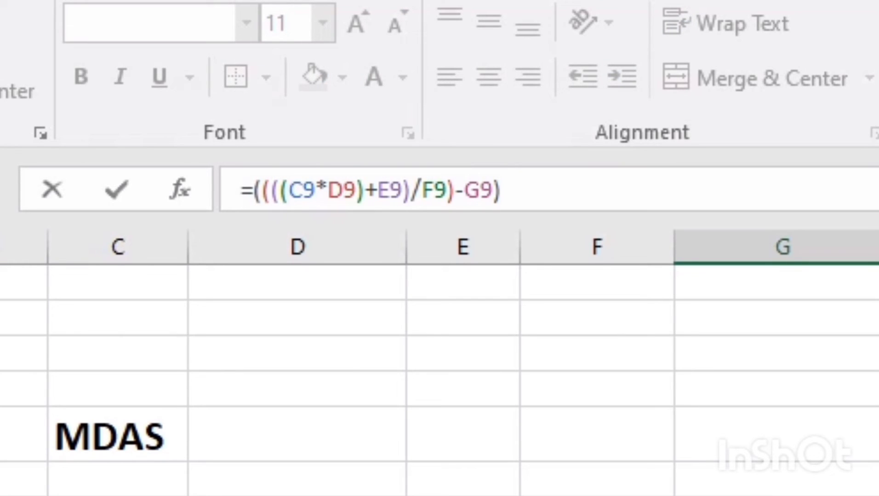
drag(289, 189, 403, 190)
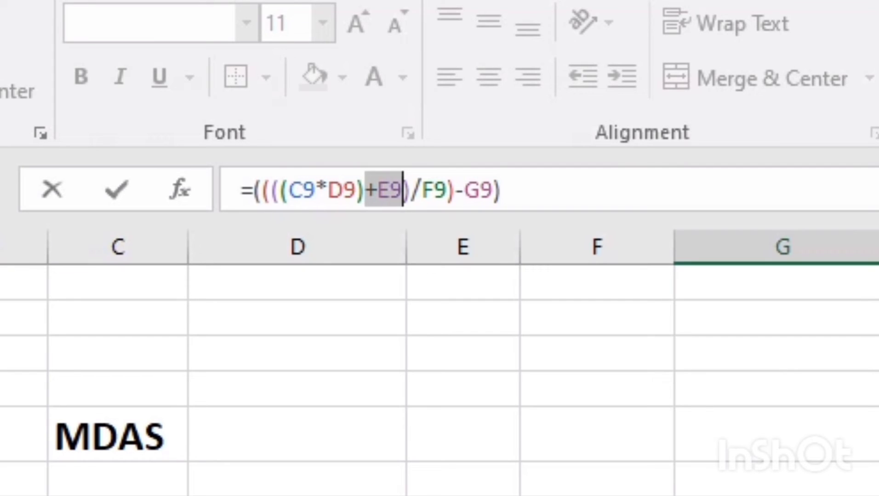
Highlight the /F9 division and the -G9 subtraction in G14's formula, and finish the review by committing the formula
click(410, 190)
drag(411, 190, 447, 189)
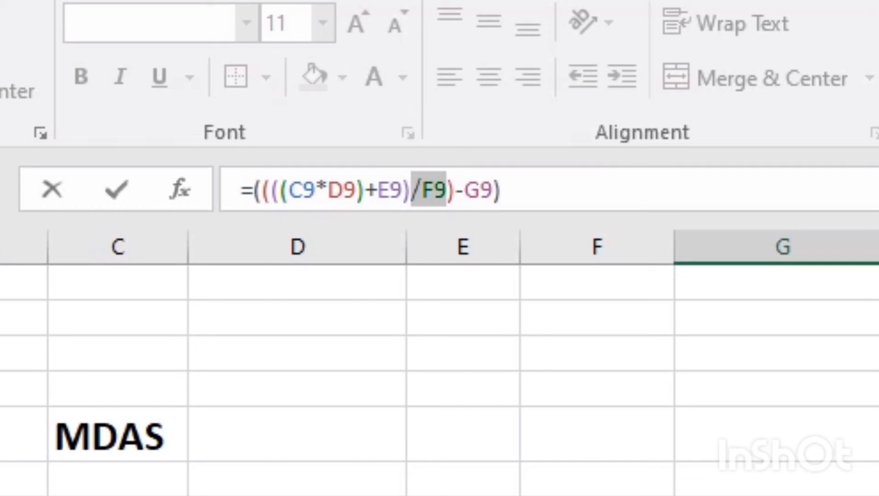
click(455, 190)
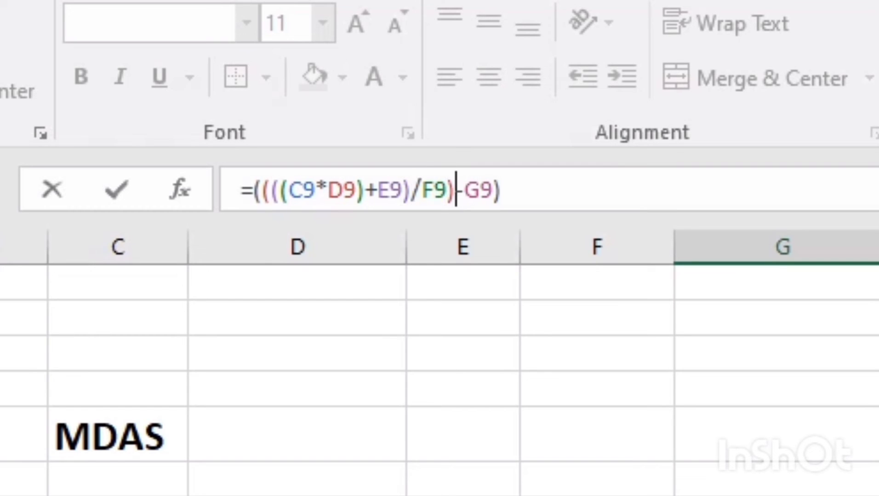
drag(455, 190, 492, 190)
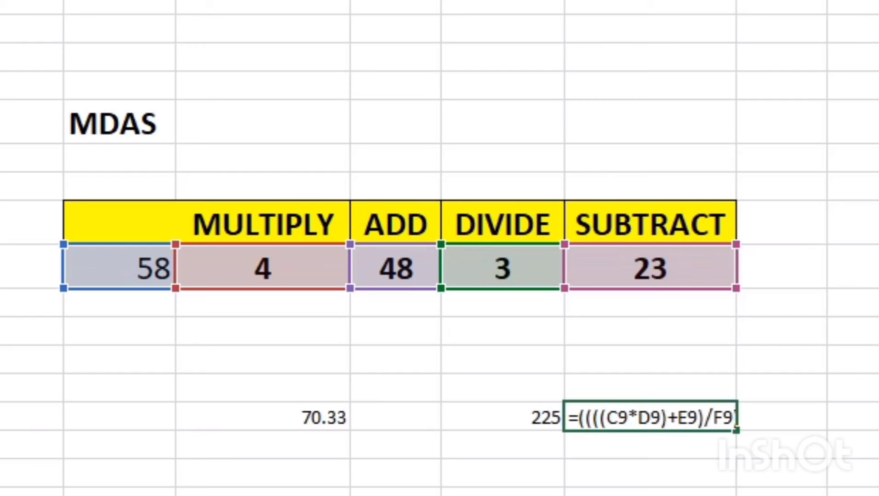
key(Return)
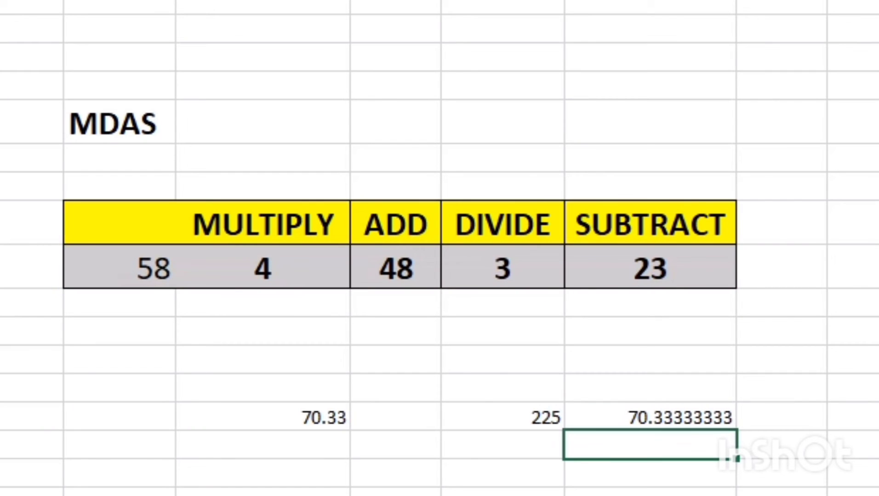